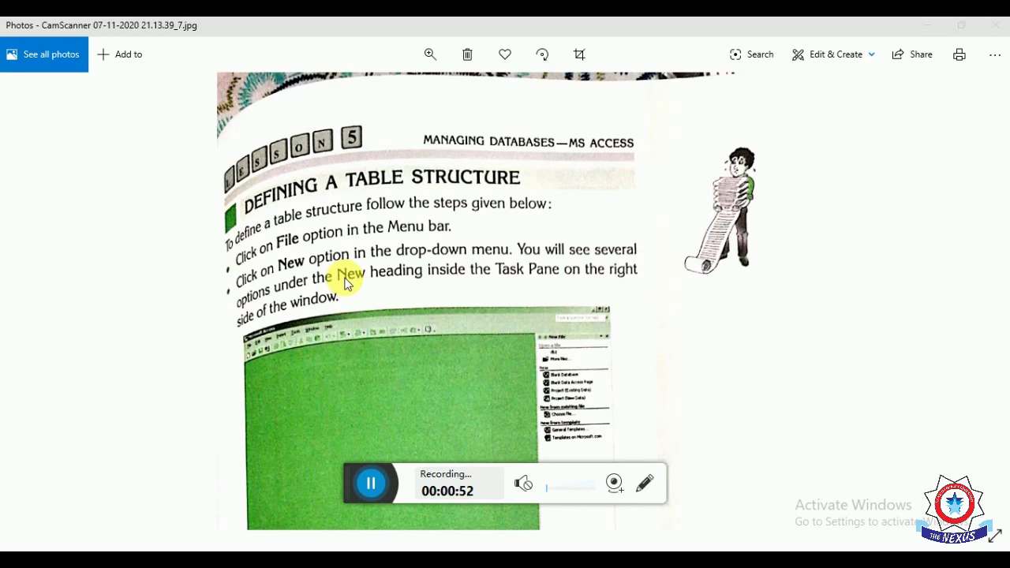
# - Scroll through the page 7 lesson on defining a table structure, then advance to the next scanned page
pyautogui.scroll(-2, 345, 284)
pyautogui.scroll(-2, 345, 284)
pyautogui.scroll(-2, 345, 284)
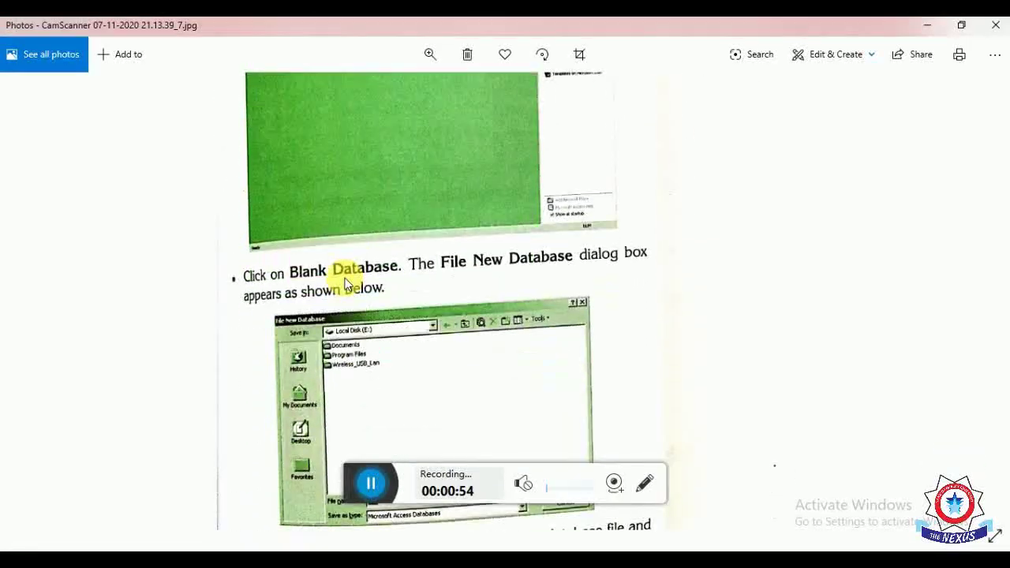
pyautogui.scroll(-1, 345, 284)
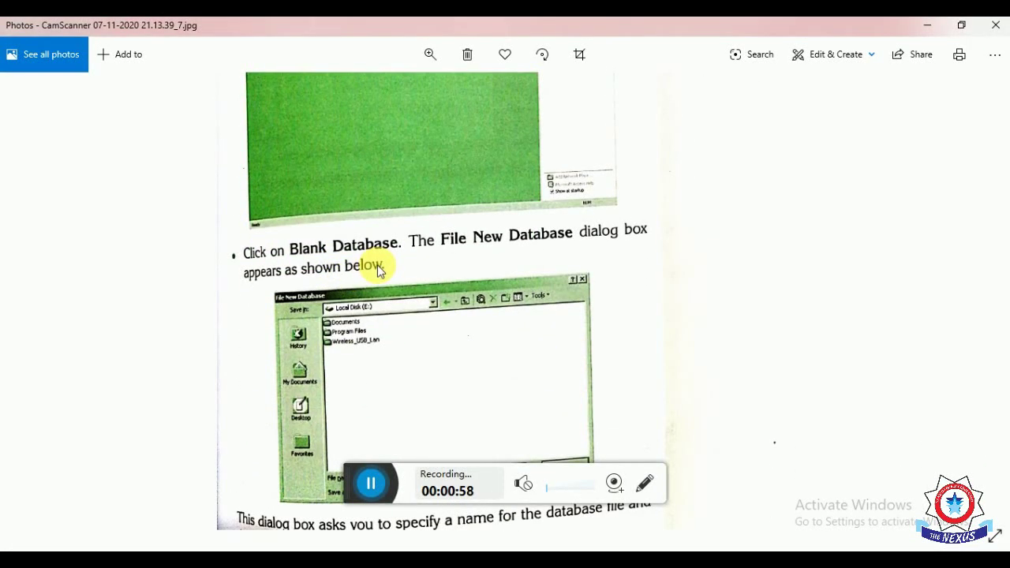
pyautogui.press('Right')
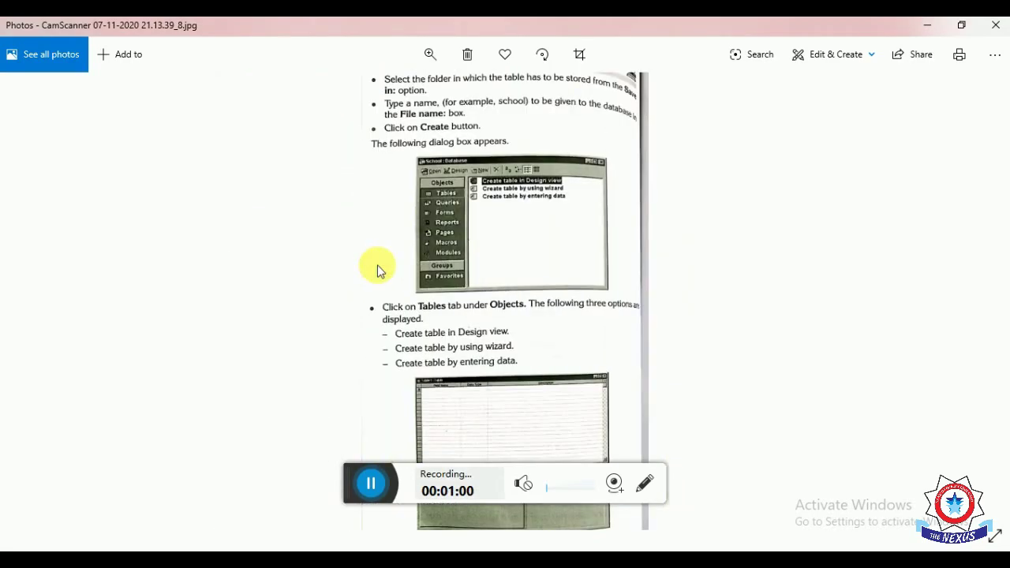
# - Zoom into the figure of the three table-creation options and pan to the text below it
pyautogui.scroll(1, 536, 154)
pyautogui.scroll(2, 505, 118)
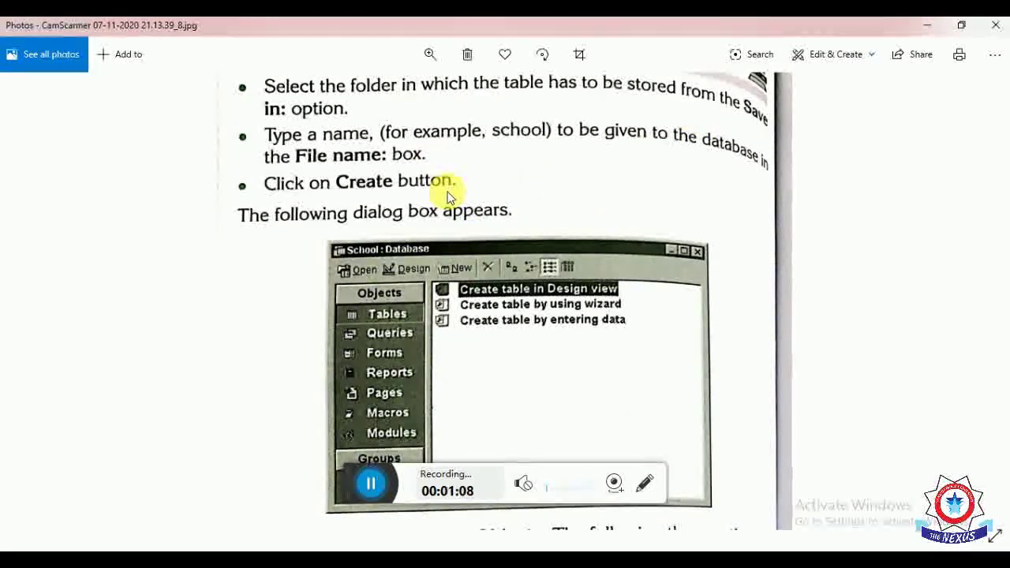
pyautogui.moveTo(478, 261); pyautogui.dragTo(487, 175)
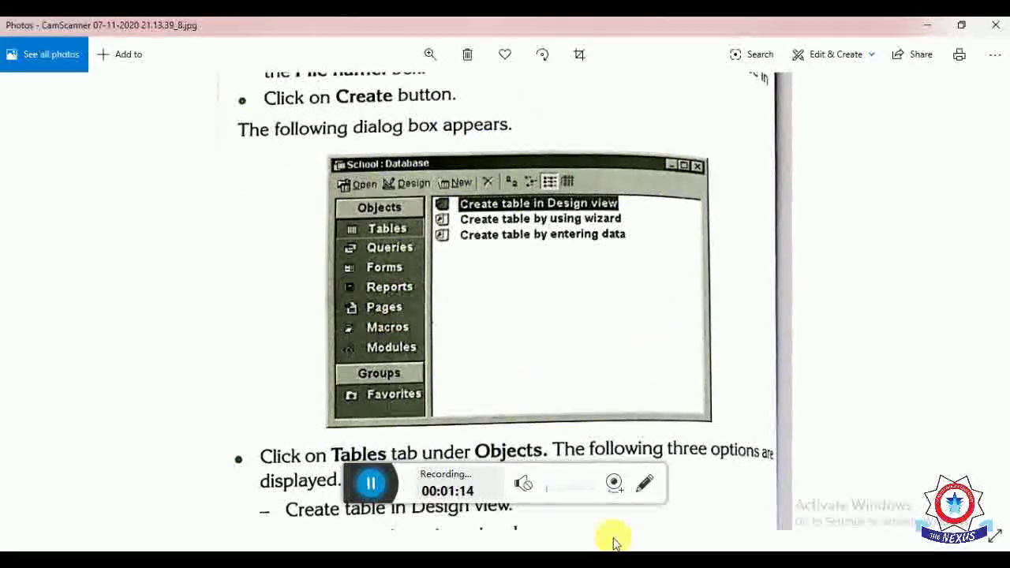
pyautogui.hotkey('alt', 'Tab')
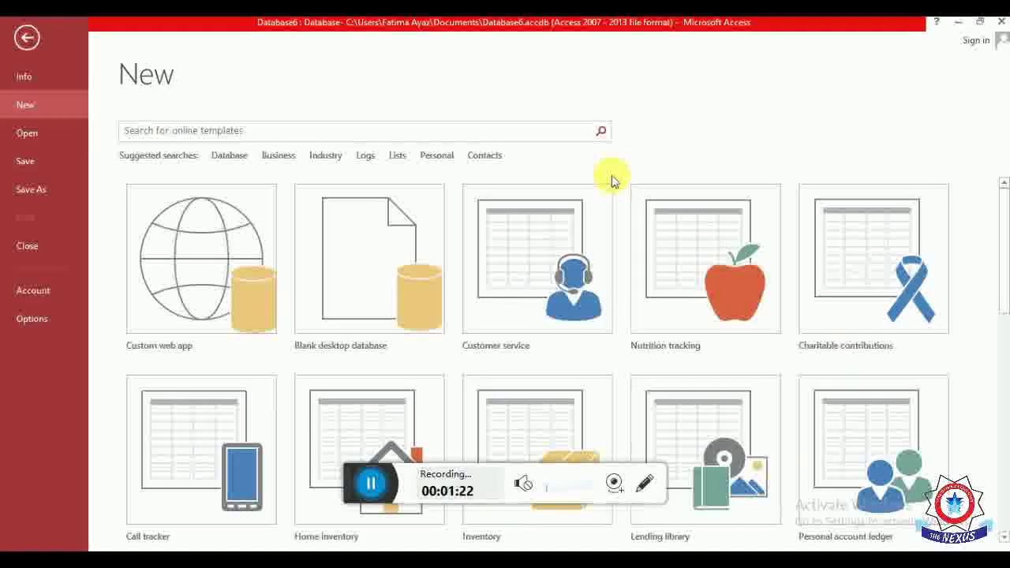
# - Create a blank desktop database named Database7.accdb, discarding the unsaved Table2
pyautogui.click(359, 219)
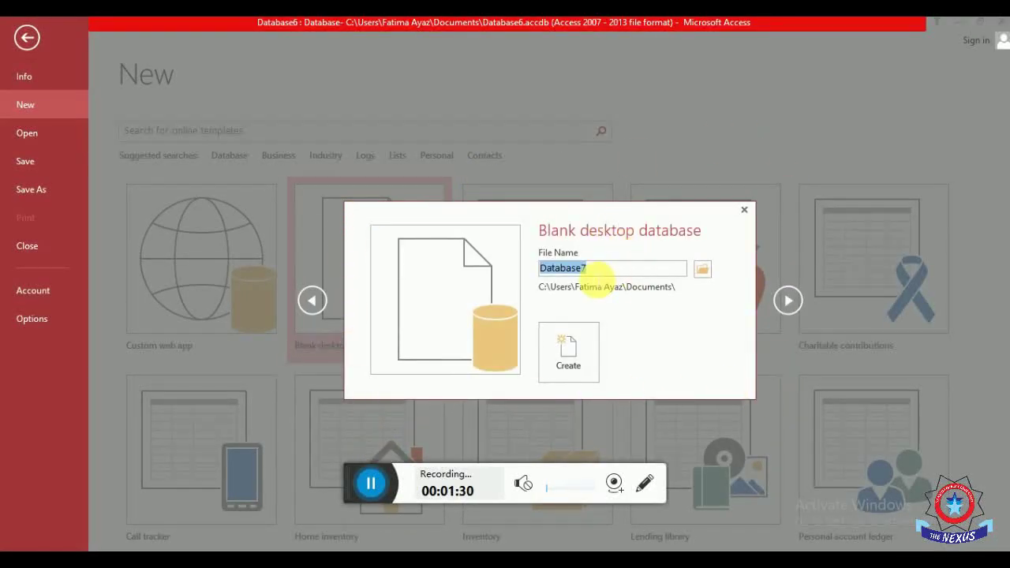
pyautogui.click(701, 270)
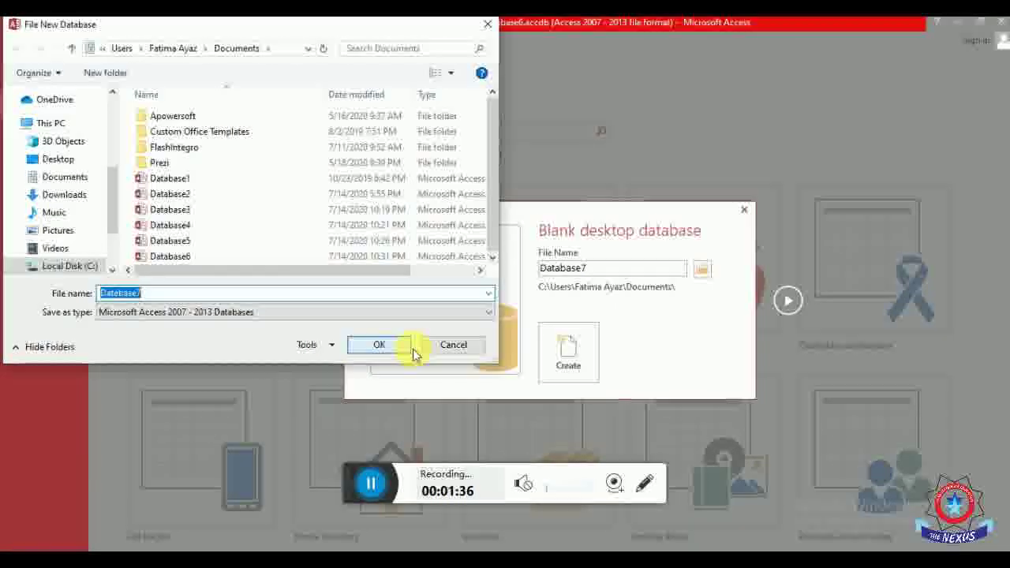
pyautogui.click(379, 345)
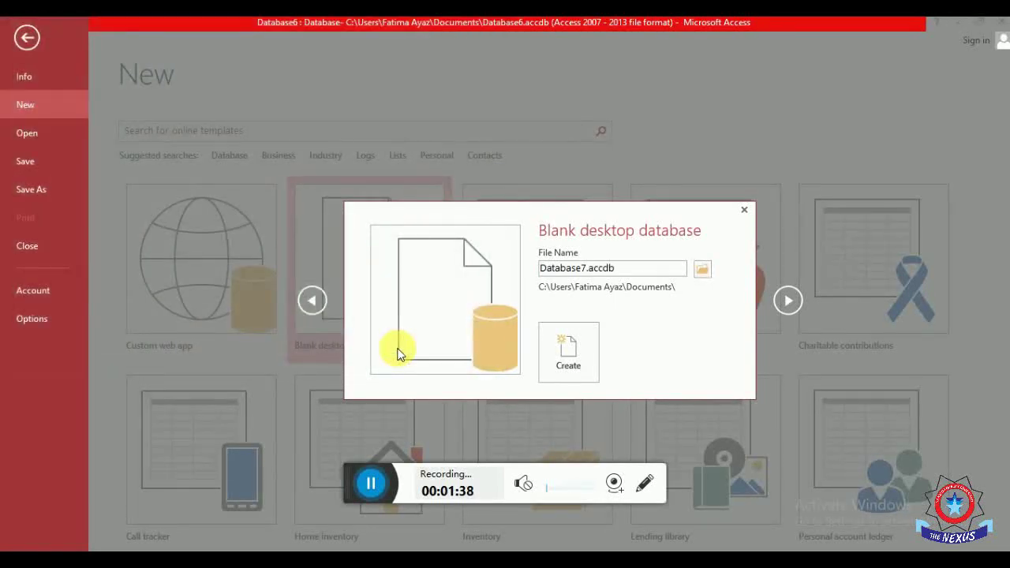
pyautogui.click(583, 335)
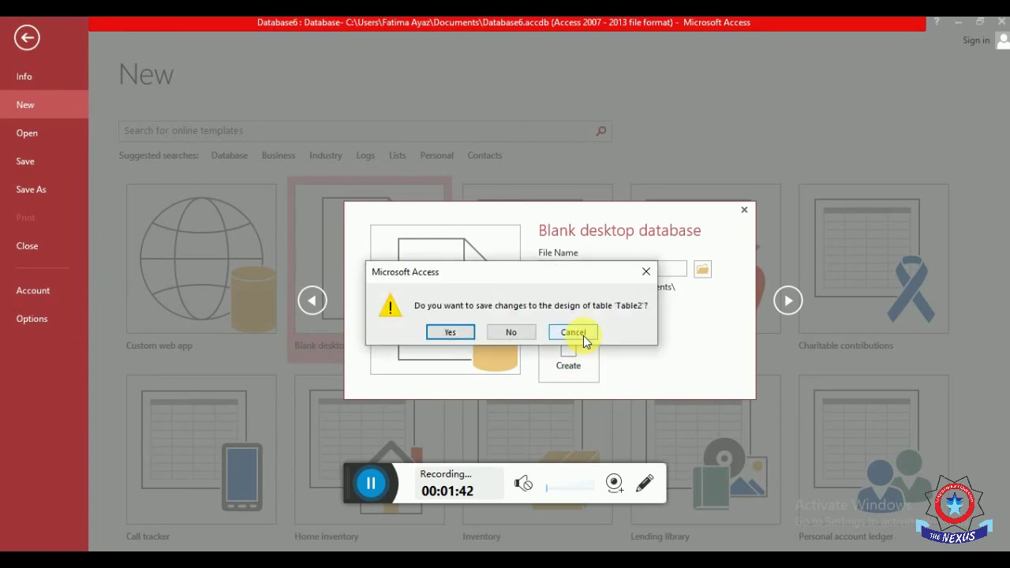
pyautogui.click(504, 333)
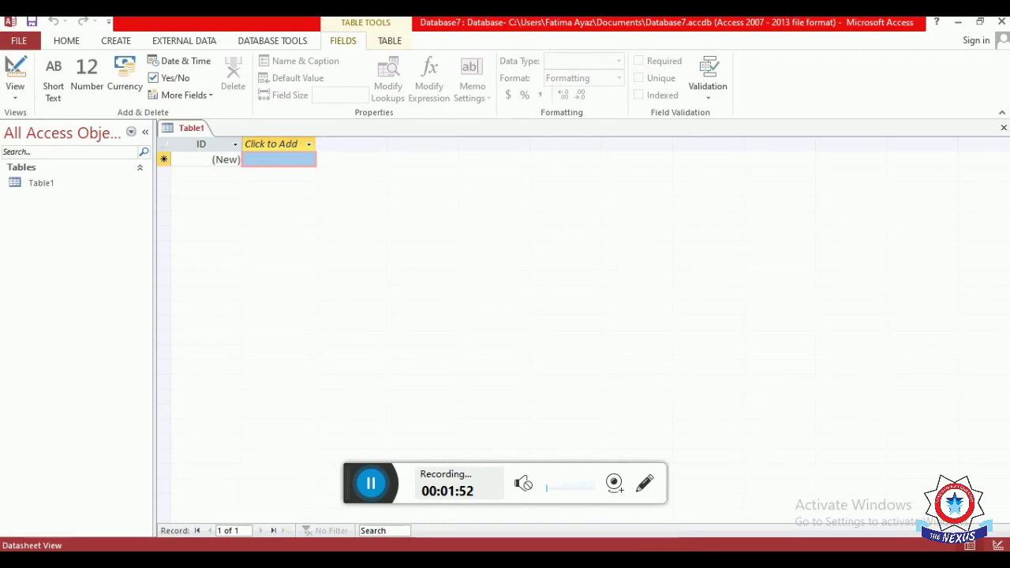
# - Bring the scanned textbook back and scroll down to the Table1 Design View figure
pyautogui.click(596, 537)
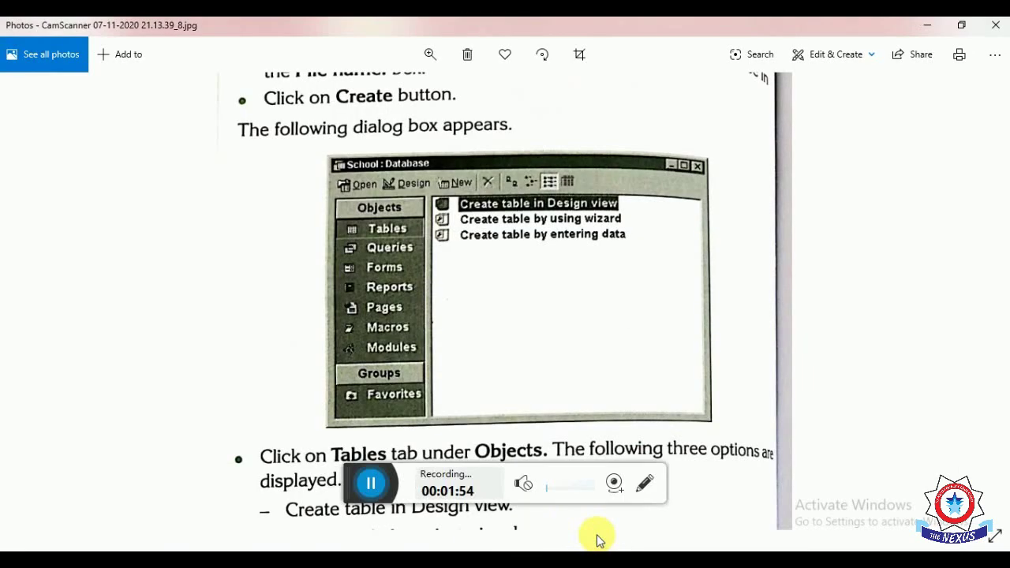
pyautogui.scroll(-3, 552, 308)
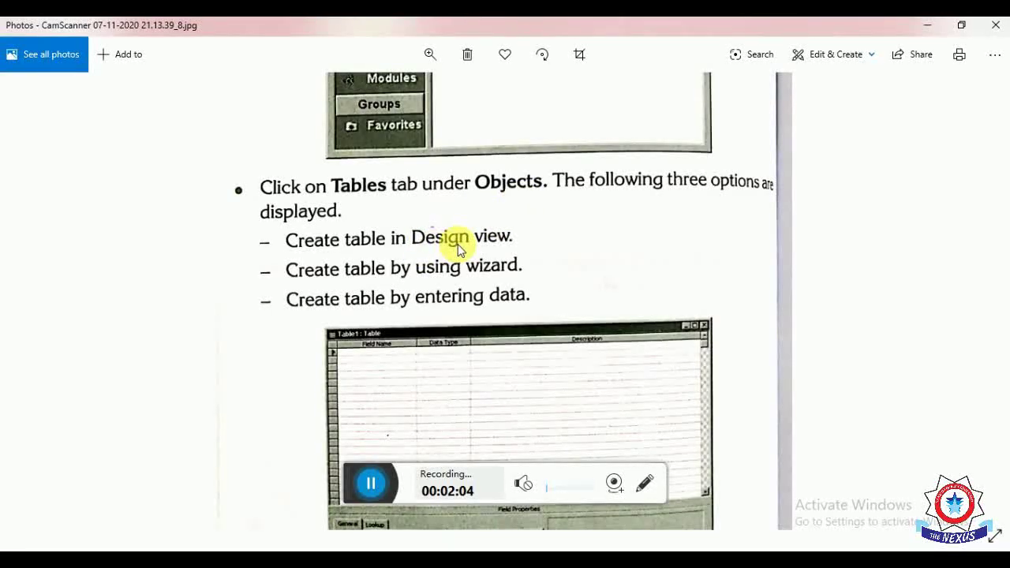
pyautogui.scroll(-2, 460, 247)
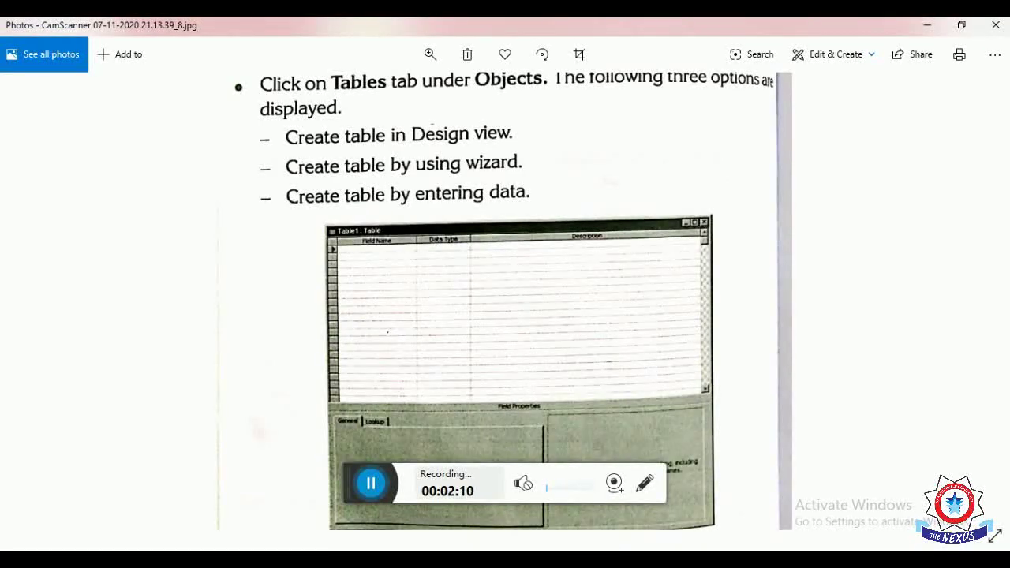
# - Back in Access, start a new Table2 with Create > Table Design
pyautogui.click(676, 513)
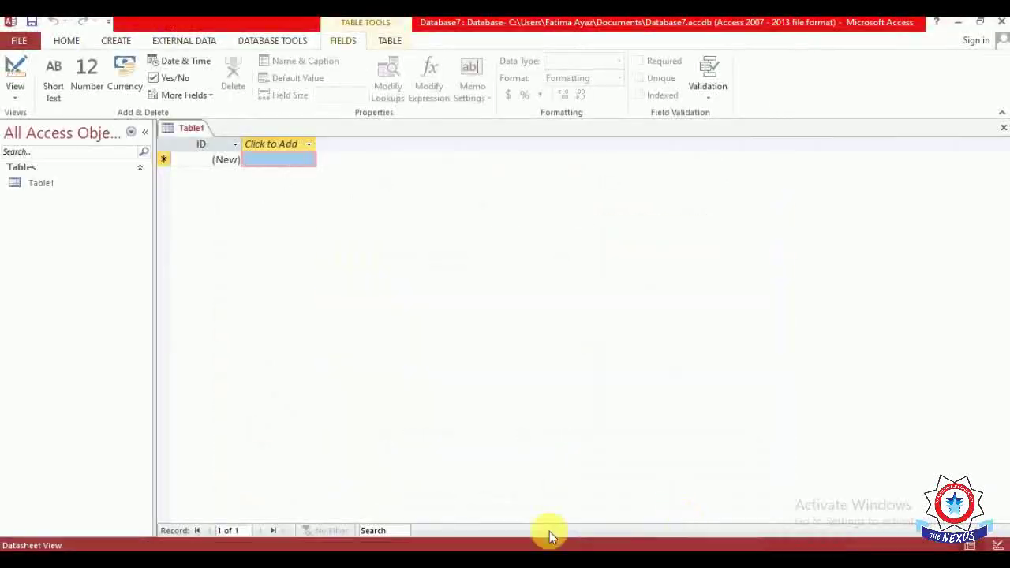
pyautogui.click(115, 41)
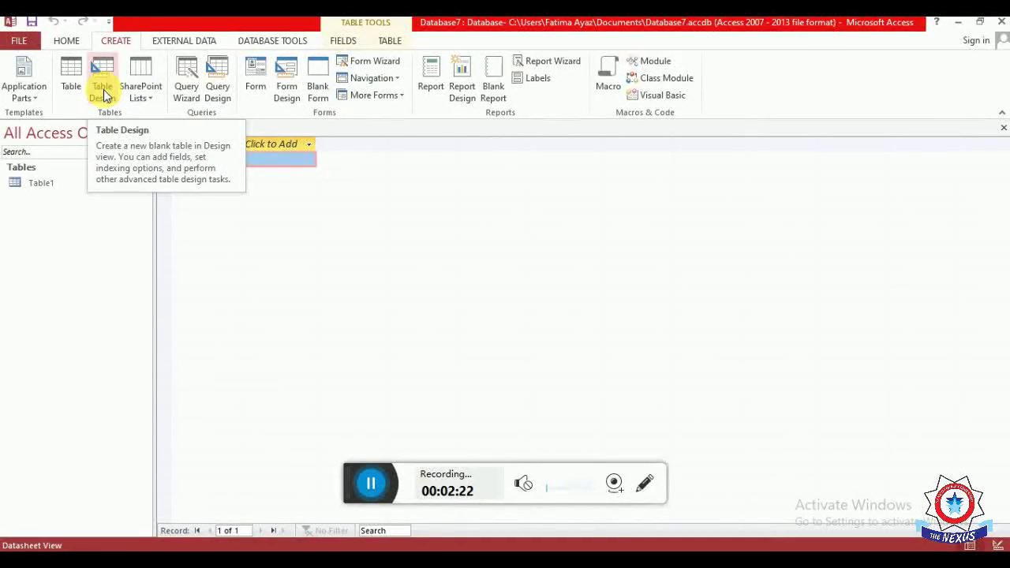
pyautogui.click(103, 89)
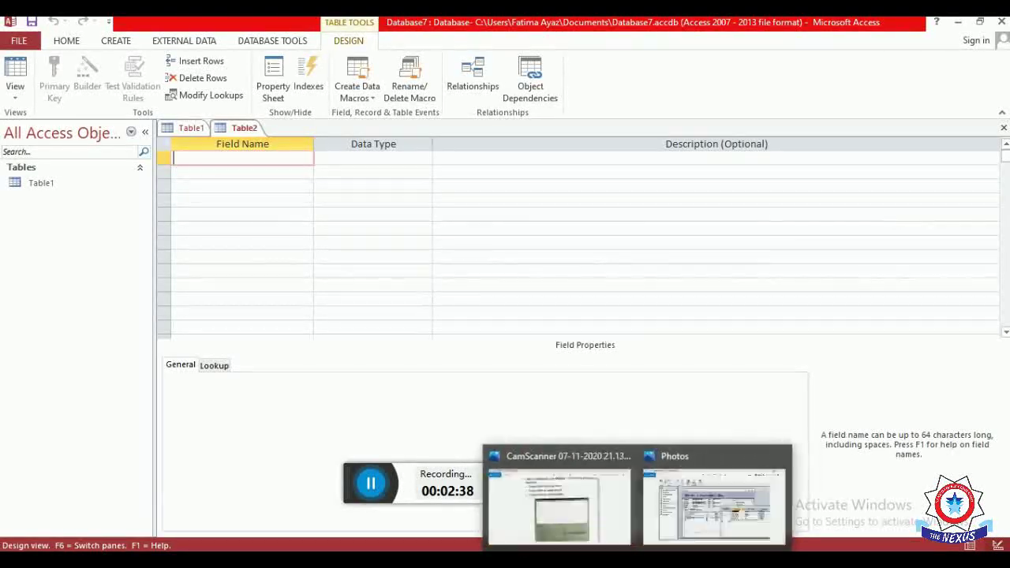
# - Zoom in on the scanned instructions for field names and types, then return to Access
pyautogui.click(581, 516)
pyautogui.scroll(2, 653, 314)
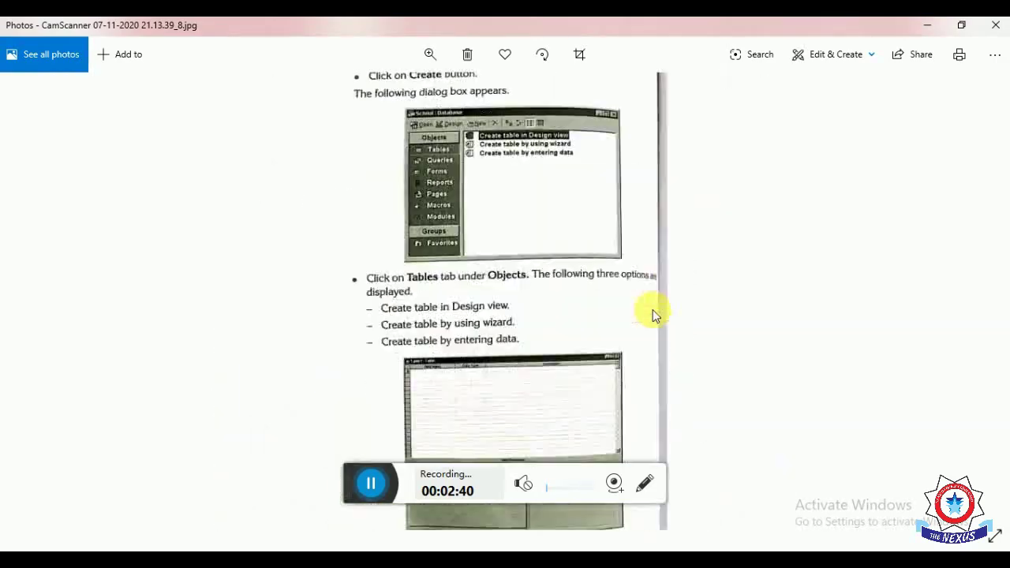
pyautogui.scroll(-1, 652, 312)
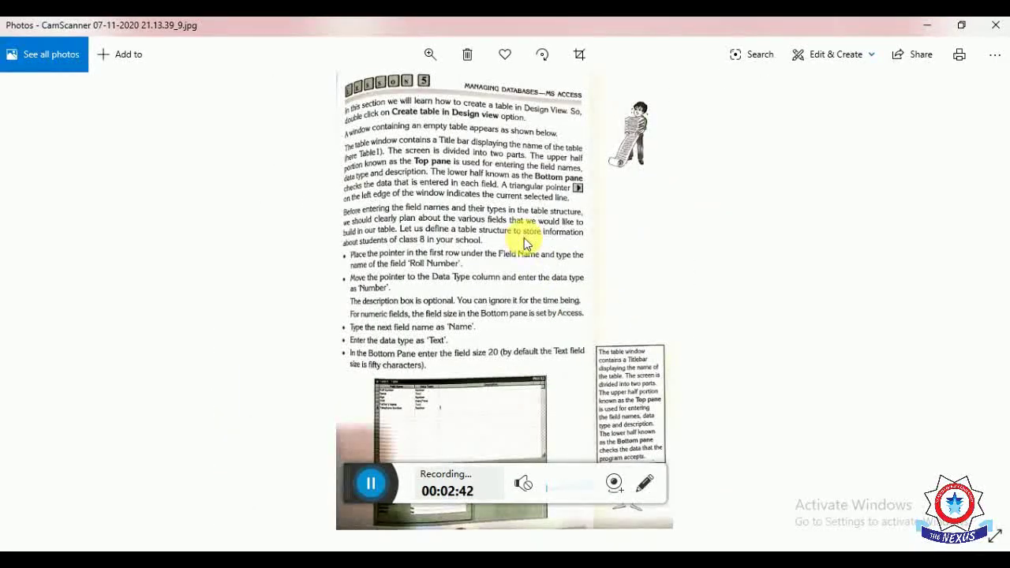
pyautogui.scroll(3, 523, 238)
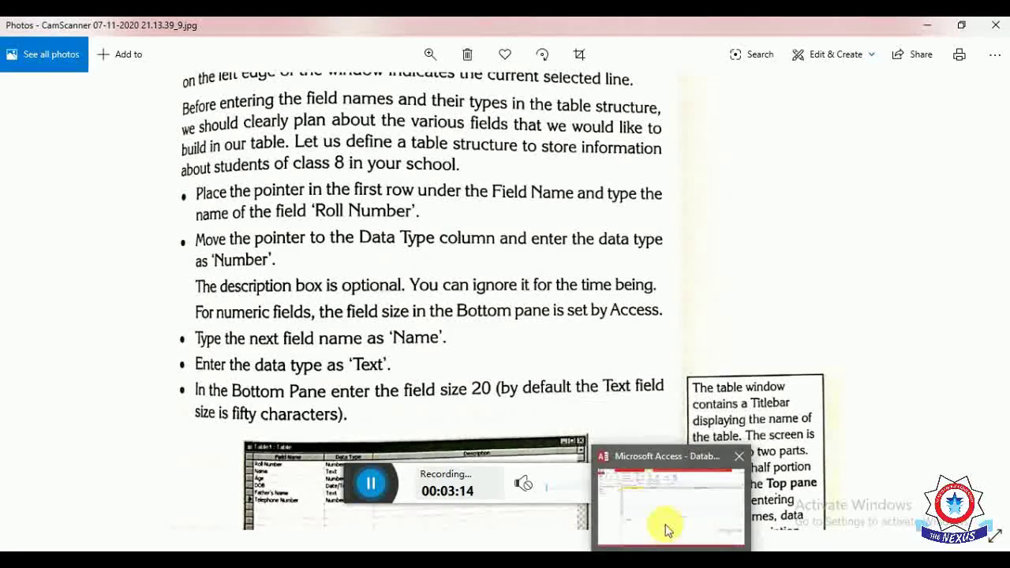
pyautogui.click(666, 529)
pyautogui.write('Roll number')
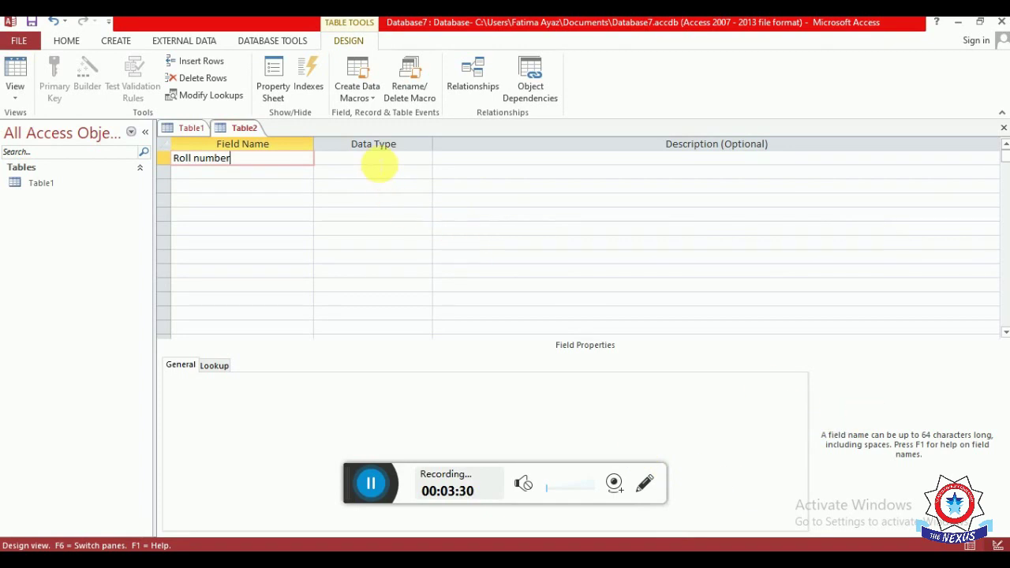
# - Make Roll number a Number field and add Name as Short Text, dismissing the reserved-word warning
pyautogui.click(378, 162)
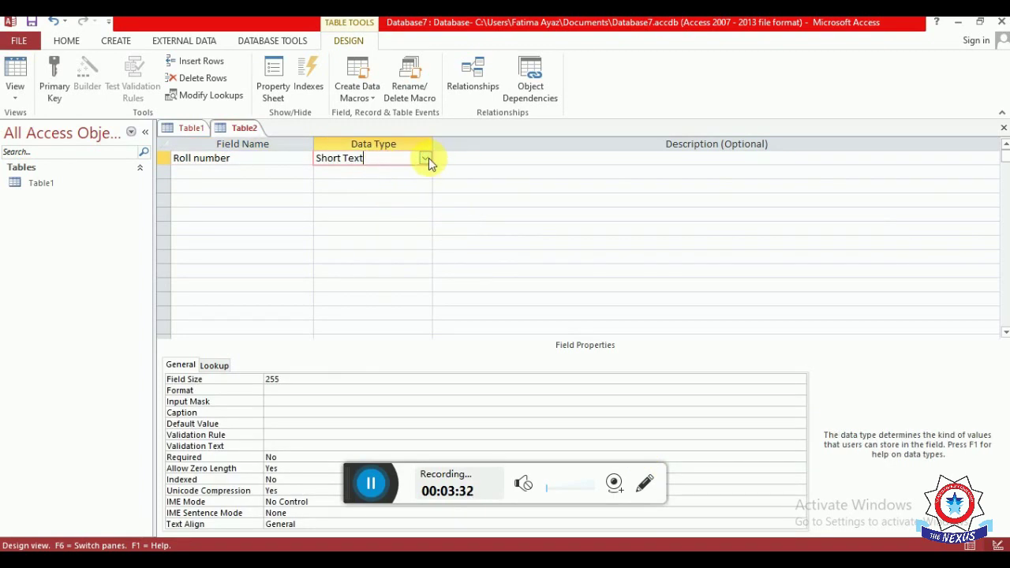
pyautogui.click(426, 158)
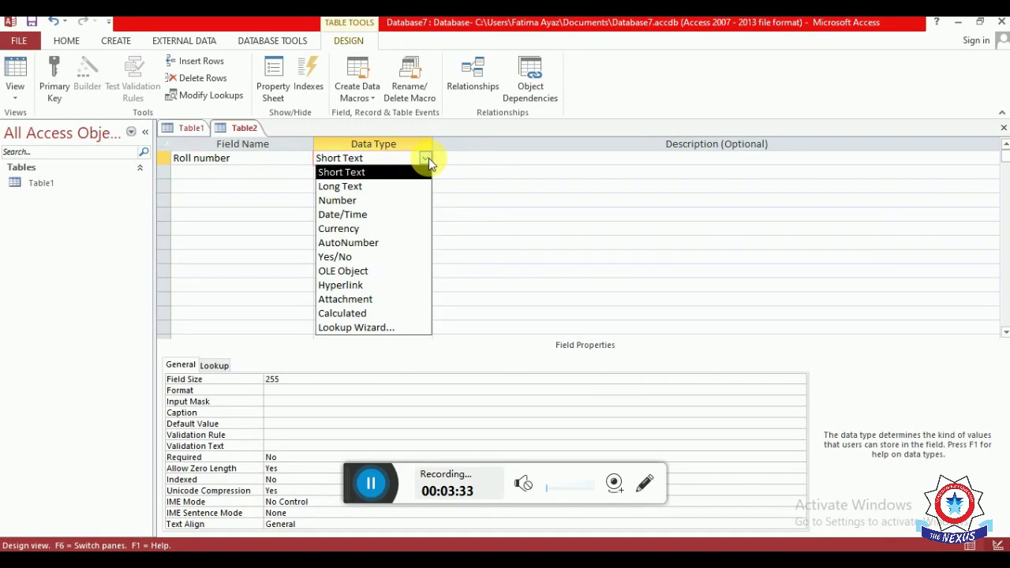
pyautogui.click(339, 200)
pyautogui.click(213, 178)
pyautogui.write('Name')
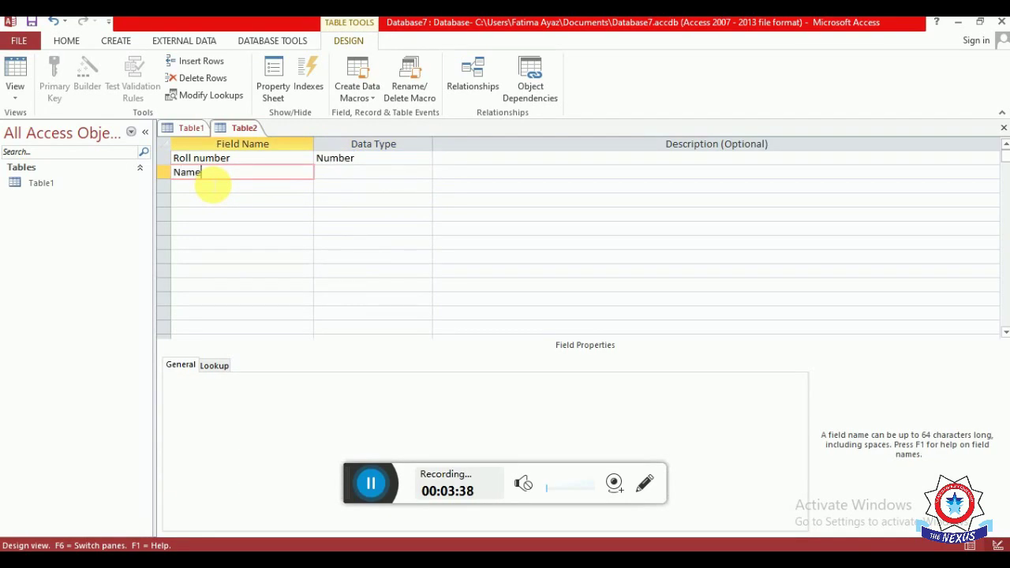
pyautogui.click(328, 176)
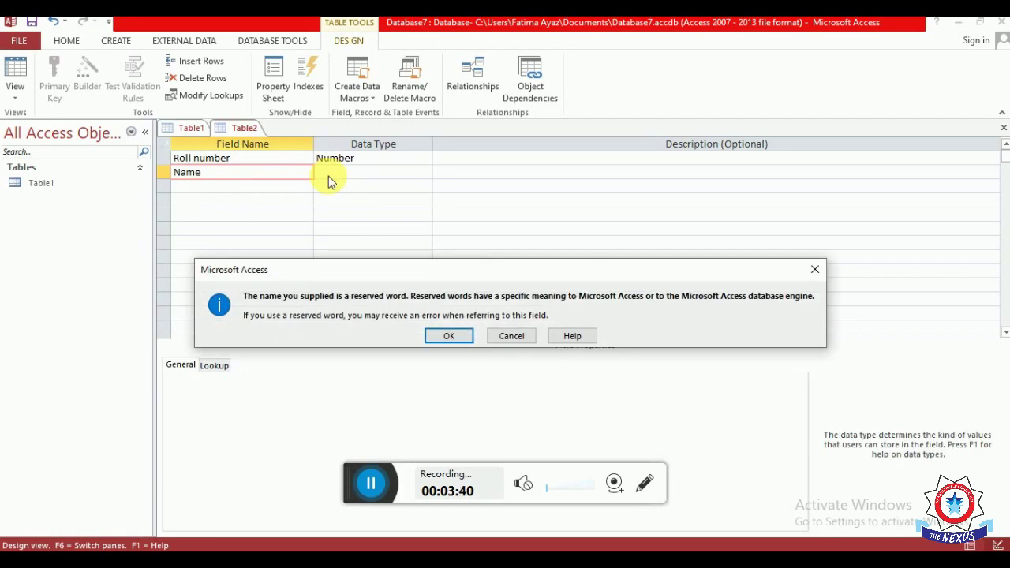
pyautogui.click(445, 338)
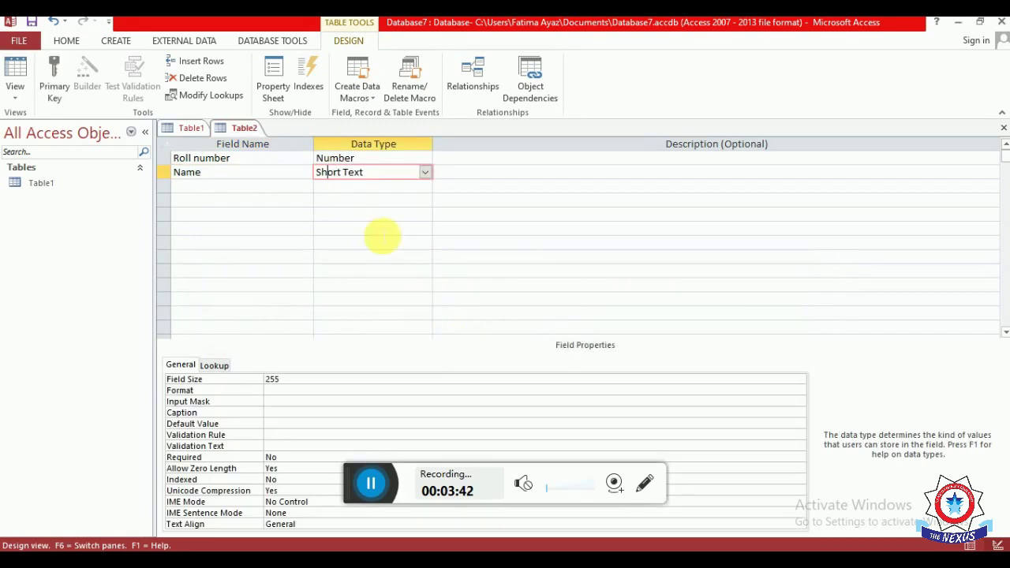
pyautogui.click(426, 172)
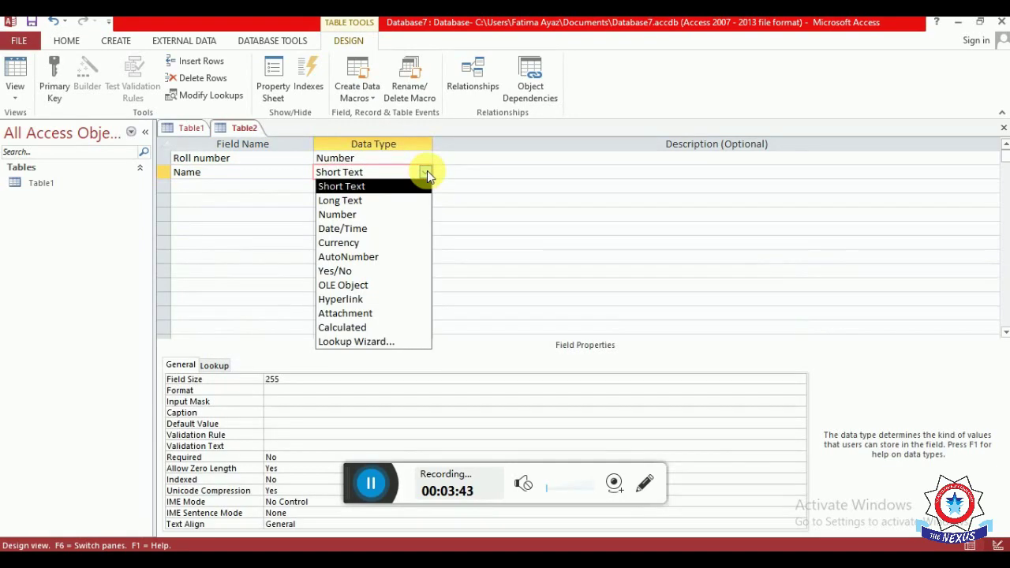
pyautogui.click(362, 192)
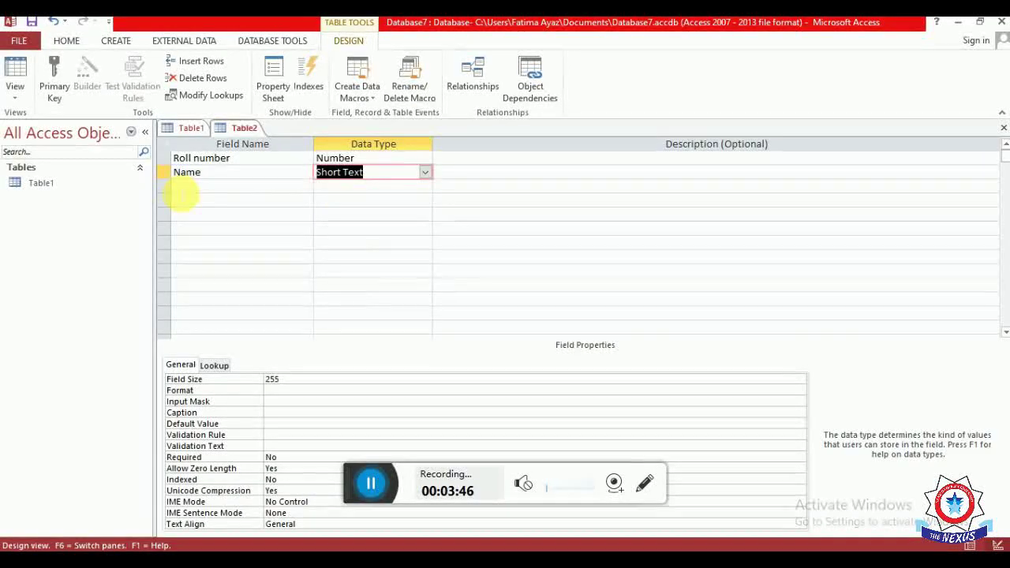
# - Add an Age field with the Number data type
pyautogui.click(178, 186)
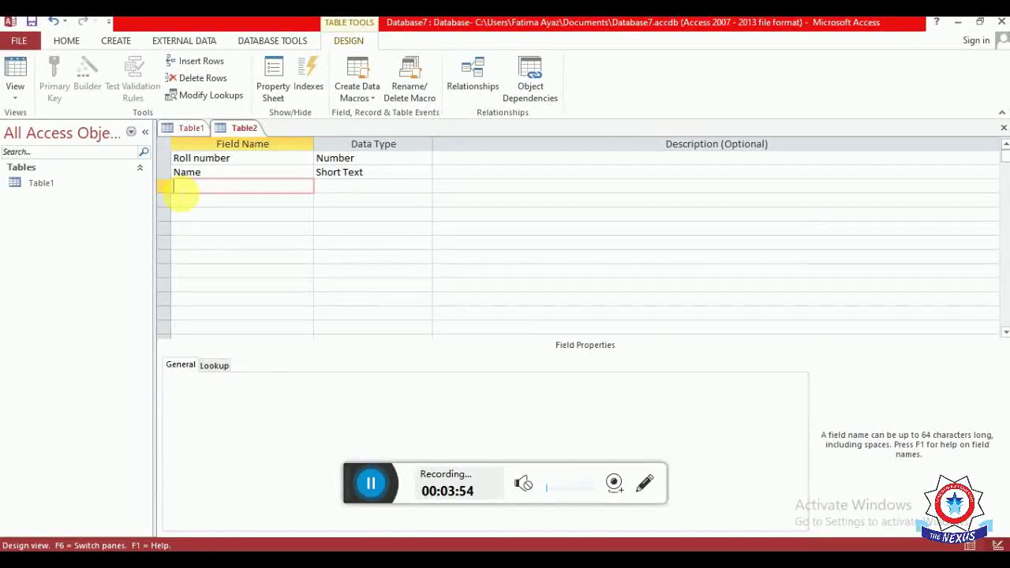
pyautogui.write('Age')
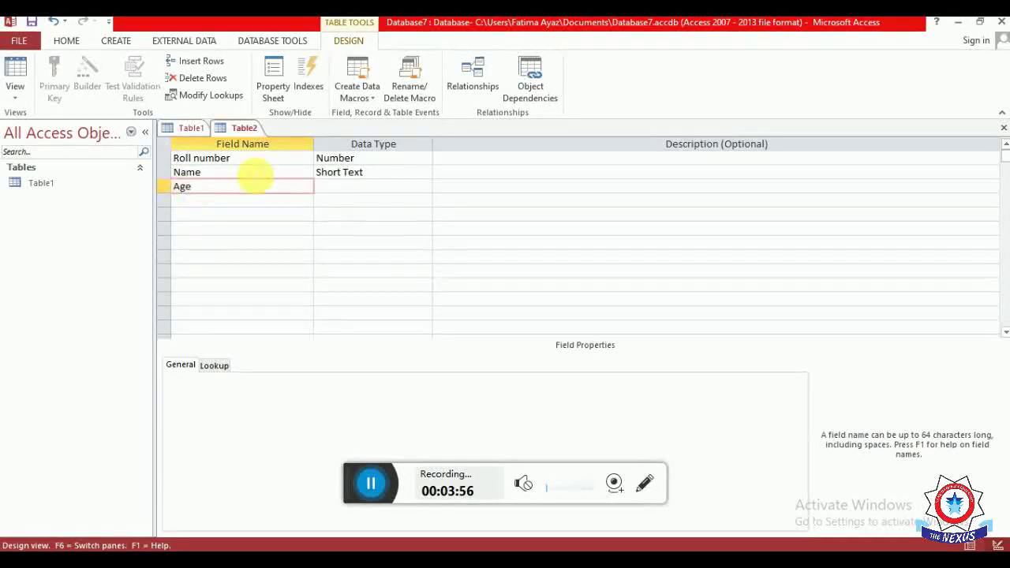
pyautogui.click(355, 187)
pyautogui.click(425, 186)
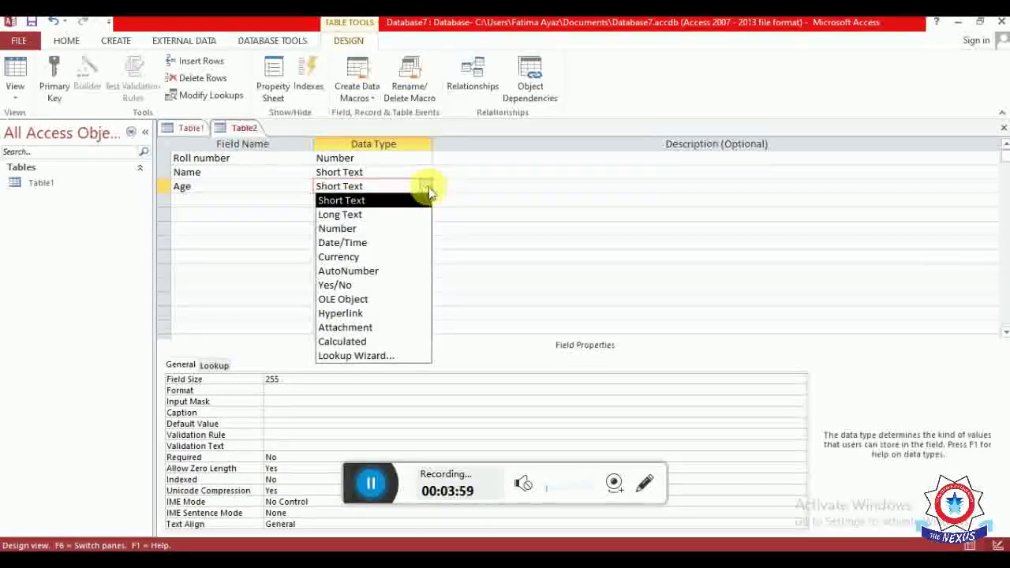
pyautogui.click(354, 228)
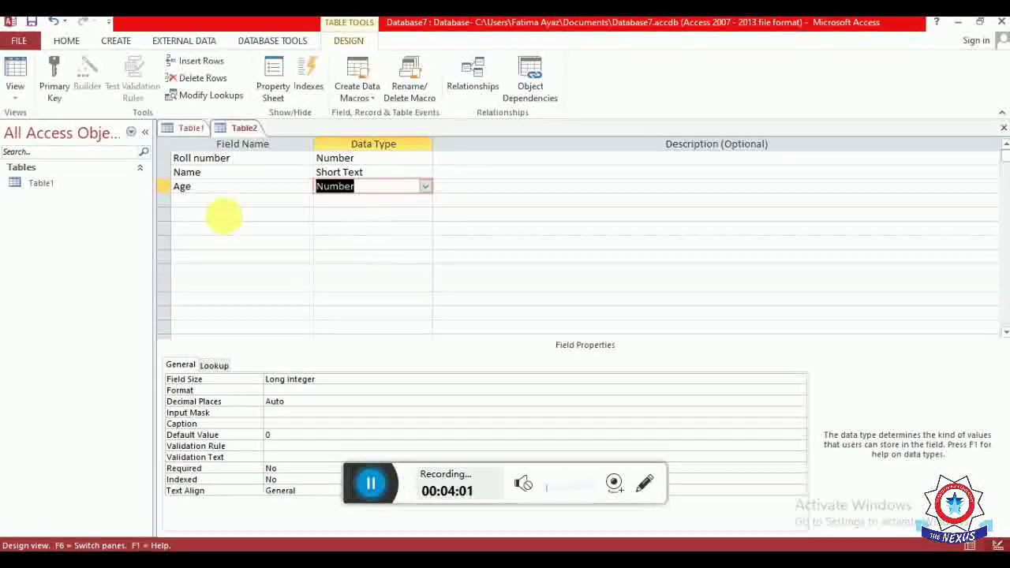
pyautogui.press('Tab')
pyautogui.press('Tab')
pyautogui.write('DOB')
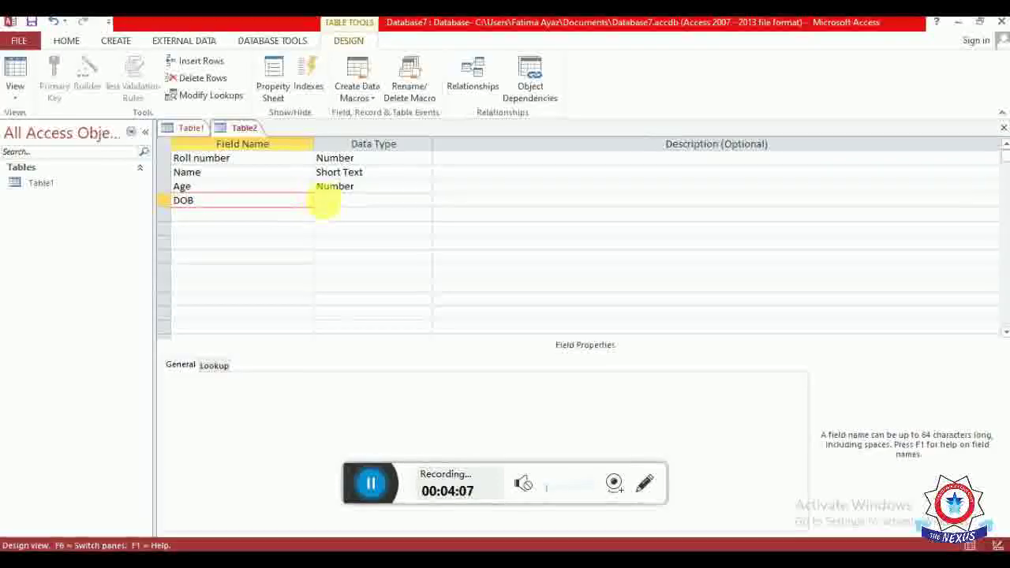
# - Set DOB to Date/Time and add Father's Name as Short Text
pyautogui.click(330, 202)
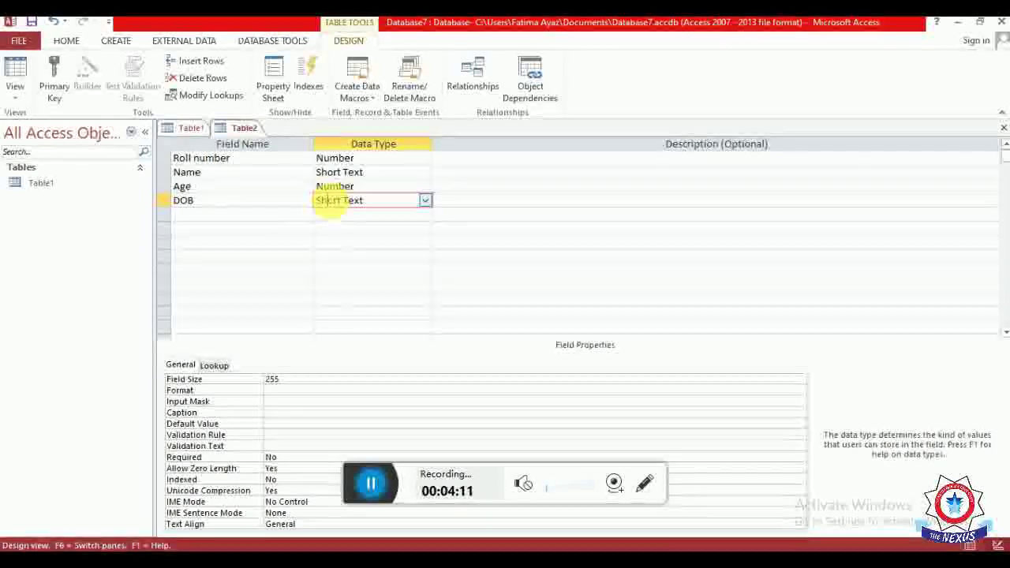
pyautogui.click(425, 203)
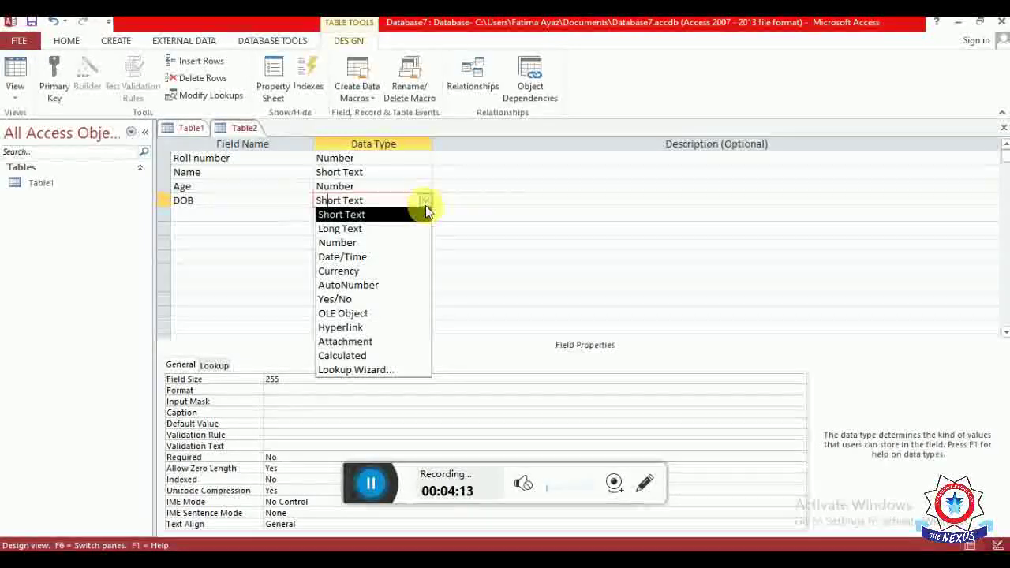
pyautogui.click(344, 258)
pyautogui.click(214, 219)
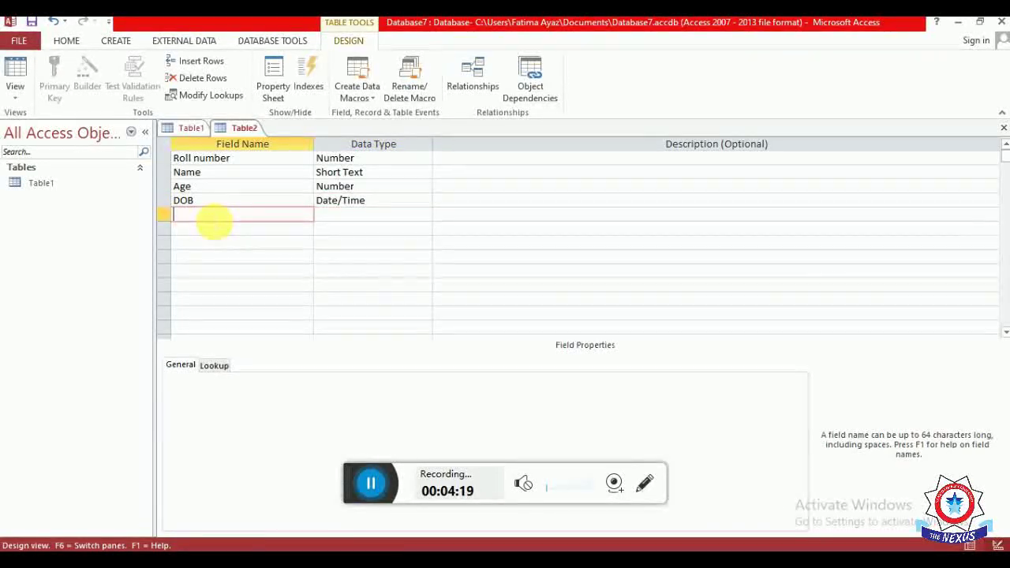
pyautogui.write("Father's Nam")
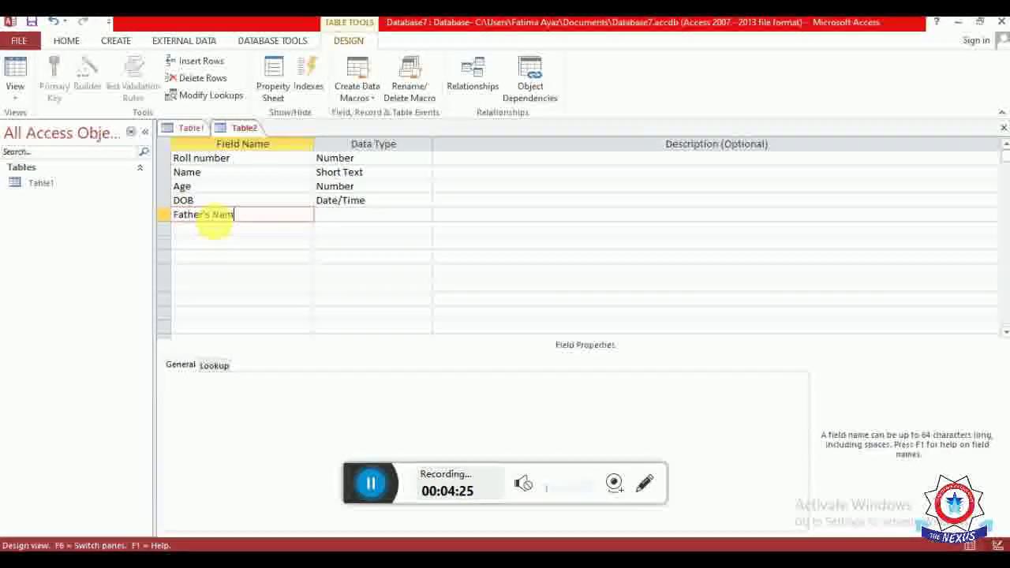
pyautogui.write('e')
pyautogui.click(362, 218)
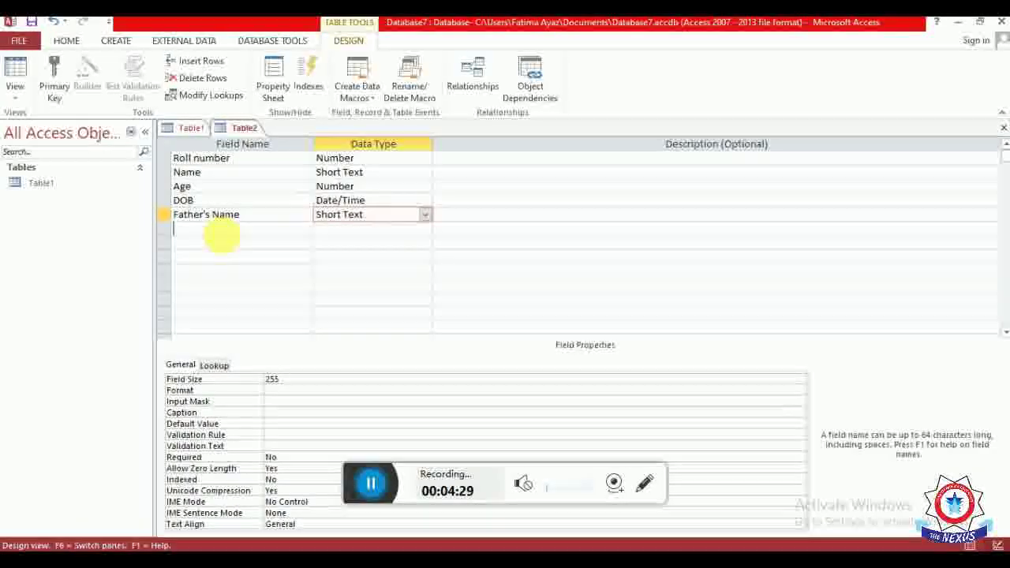
# - Add a 'Telephone Numbet' field with the Number data type
pyautogui.click(221, 230)
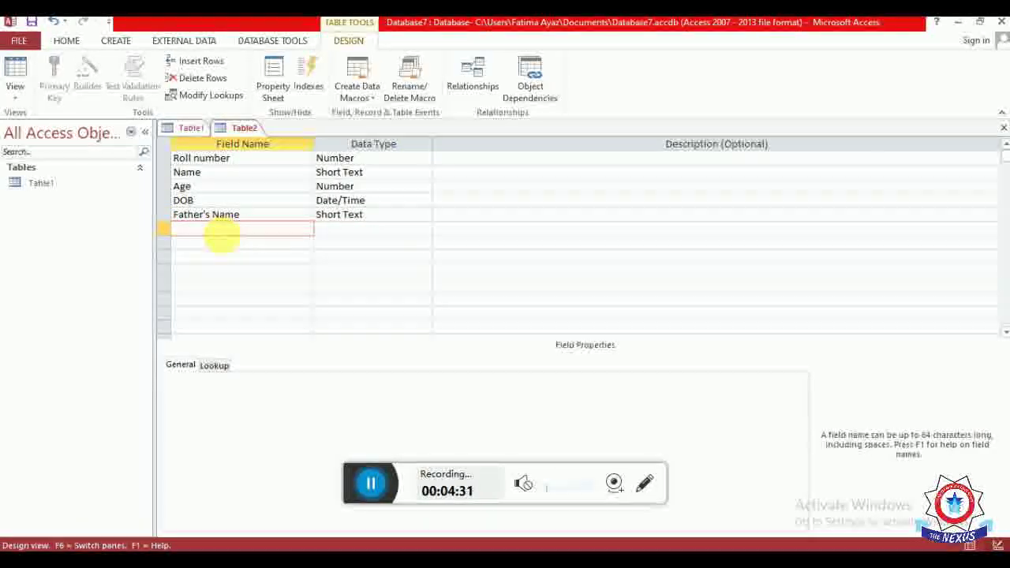
pyautogui.write('Teleph')
pyautogui.write('one Num')
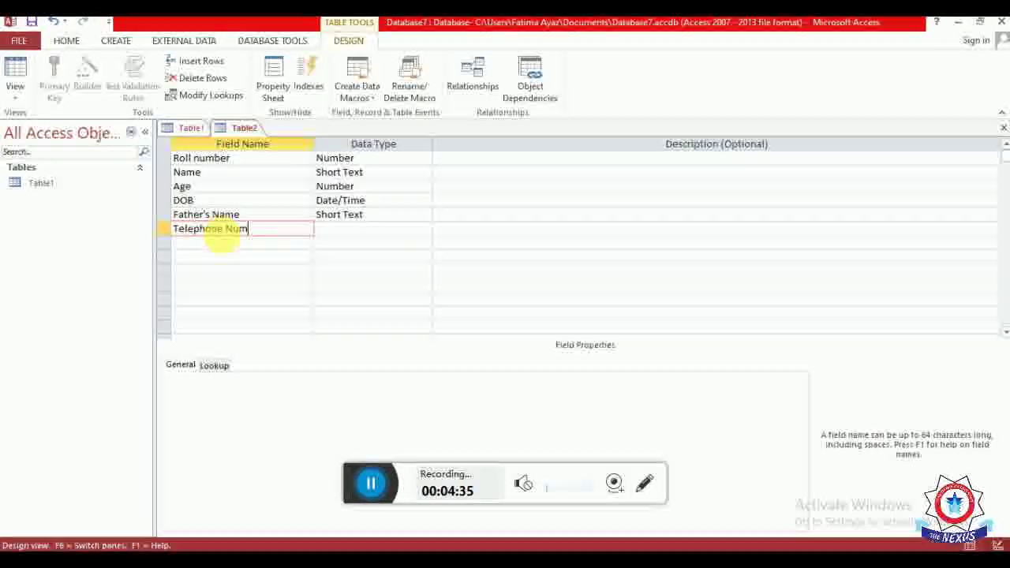
pyautogui.write('bet')
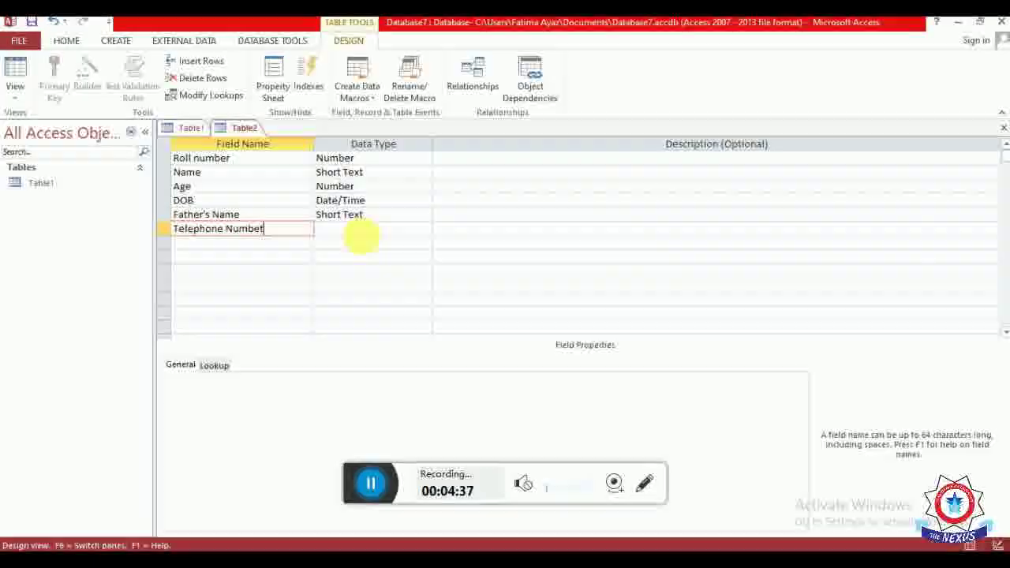
pyautogui.click(354, 230)
pyautogui.click(426, 229)
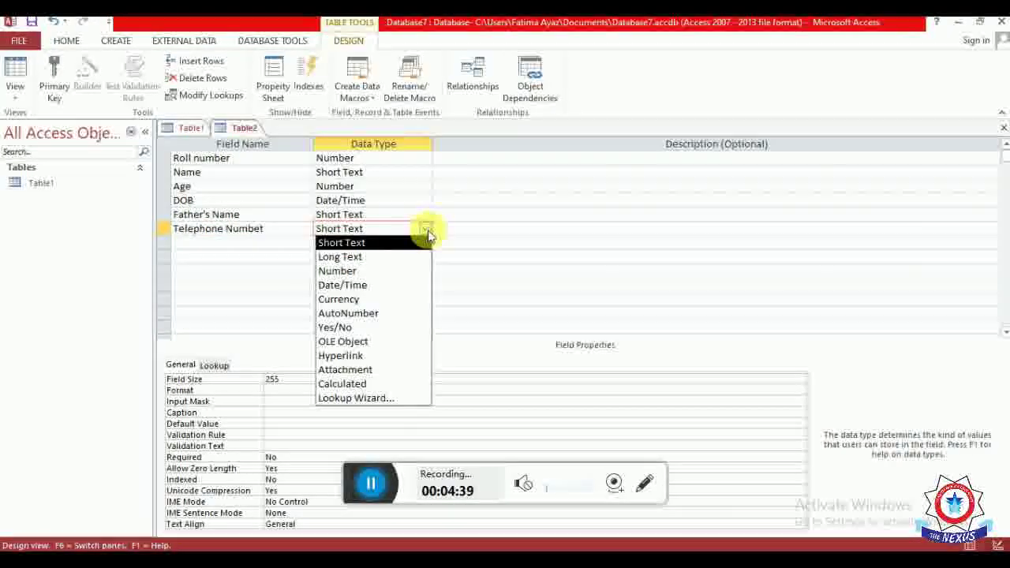
pyautogui.click(355, 271)
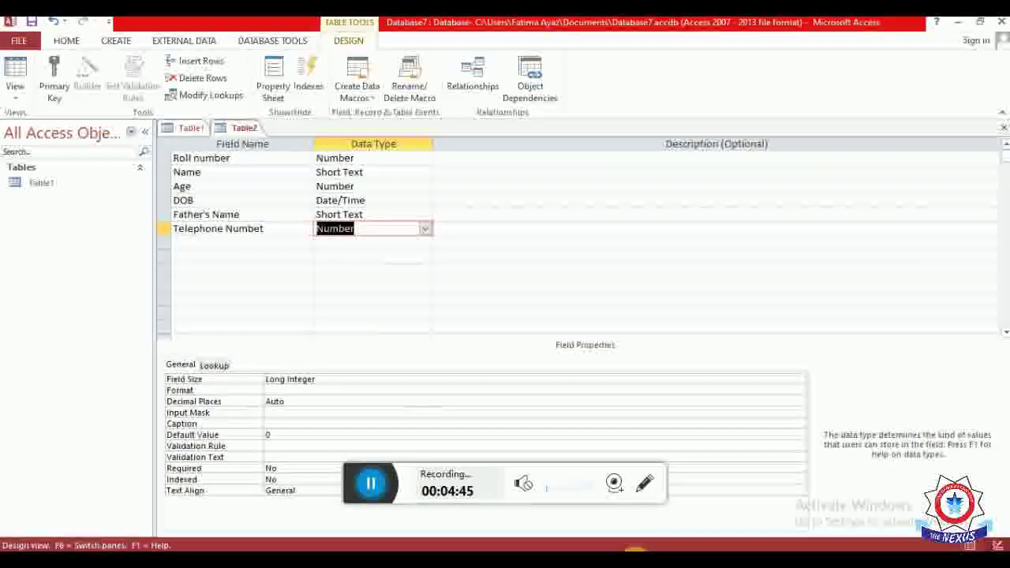
pyautogui.click(635, 559)
# - Read the scanned page on saving and closing the table, then return to Access
pyautogui.click(571, 508)
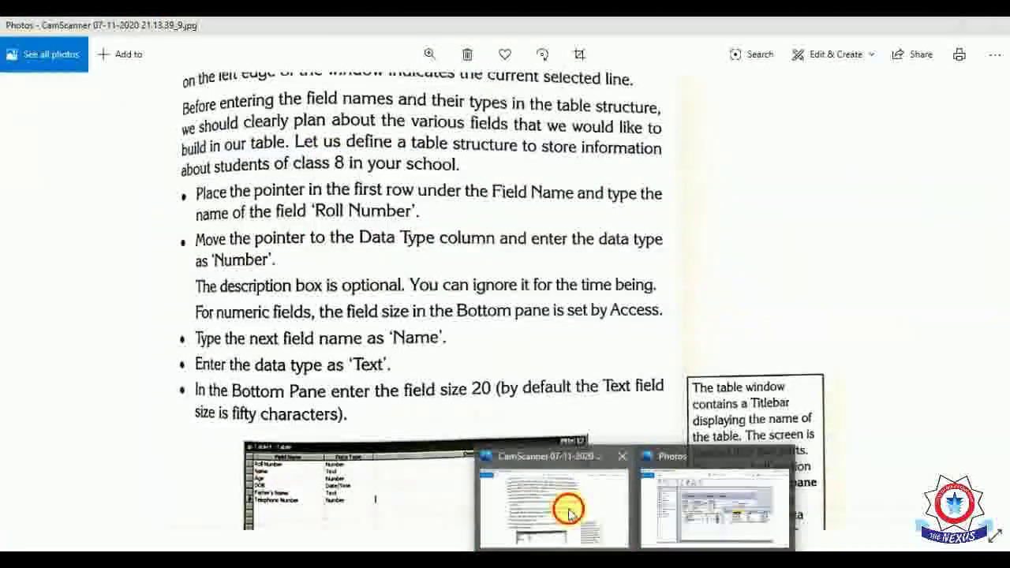
pyautogui.scroll(-2, 513, 402)
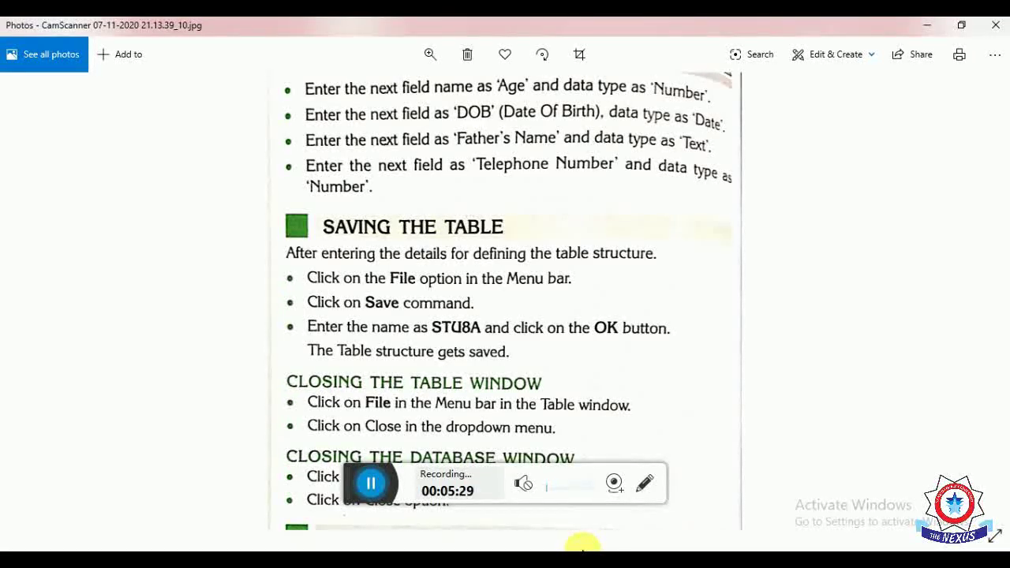
pyautogui.hotkey('alt', 'Tab')
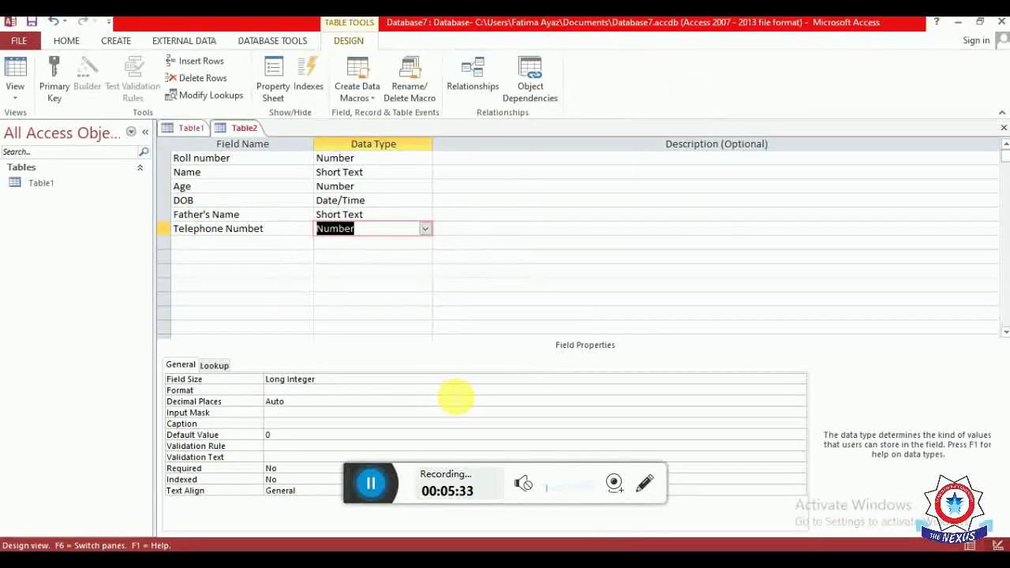
# - Correct the misspelled field name to 'Telephone Number'
pyautogui.click(276, 231)
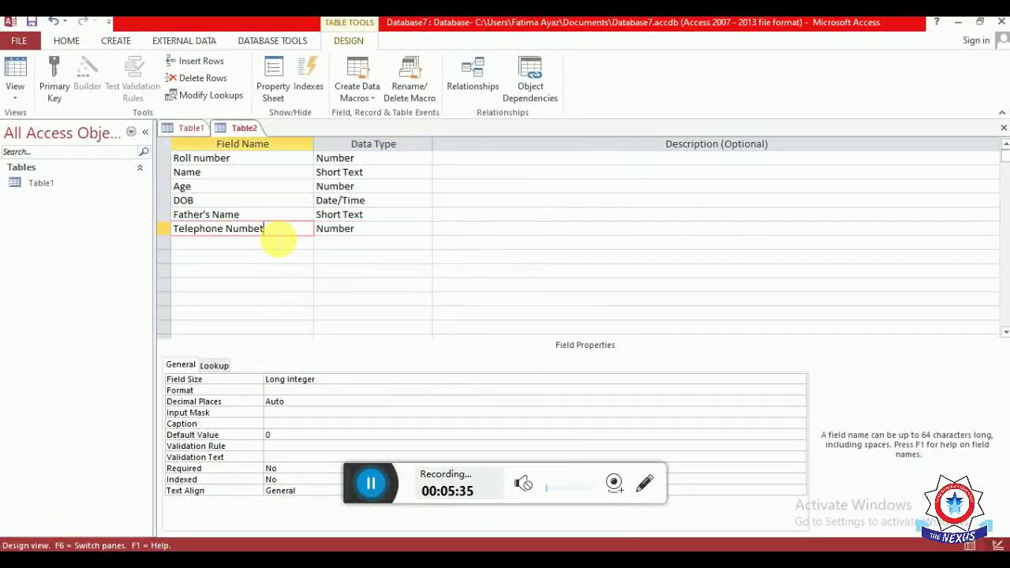
pyautogui.press('BackSpace')
pyautogui.write('r')
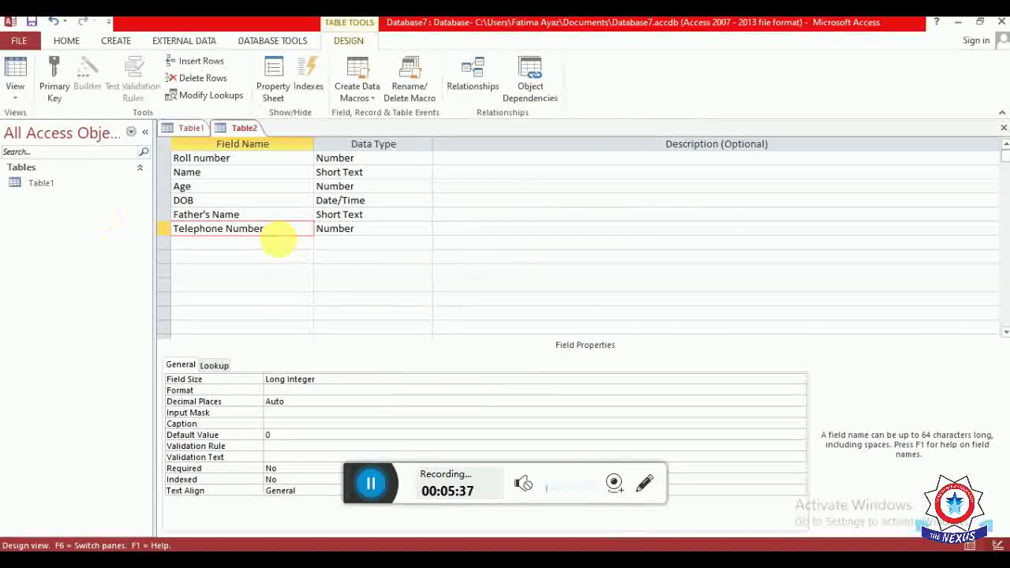
# - Save the table design as Table2 and close it without defining a primary key
pyautogui.click(19, 41)
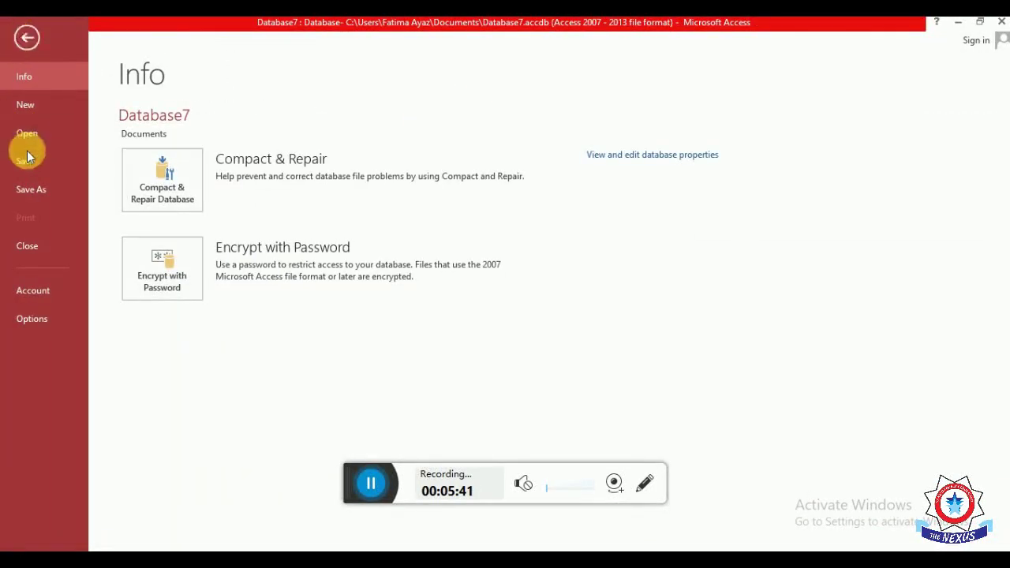
pyautogui.click(31, 189)
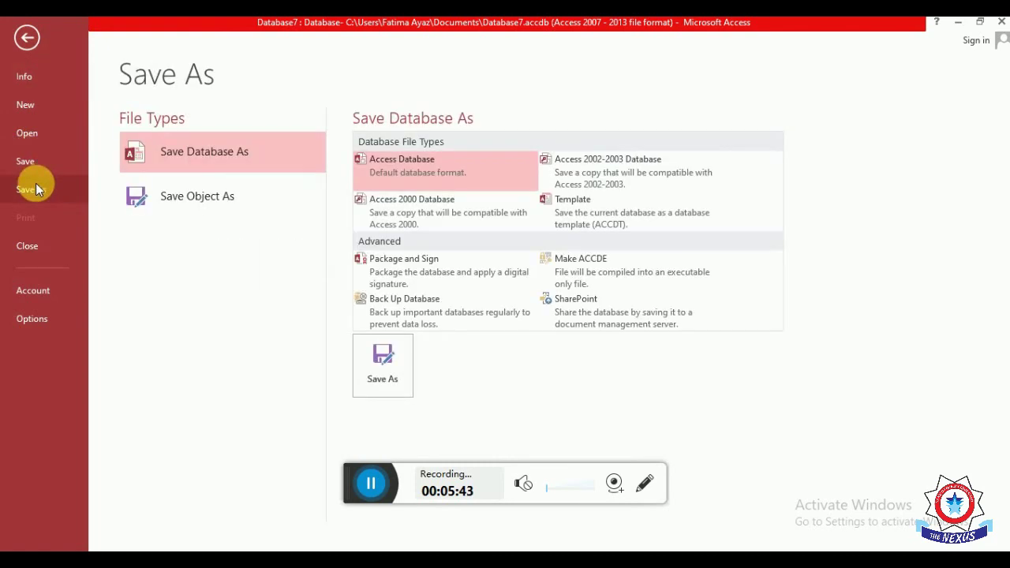
pyautogui.click(443, 168)
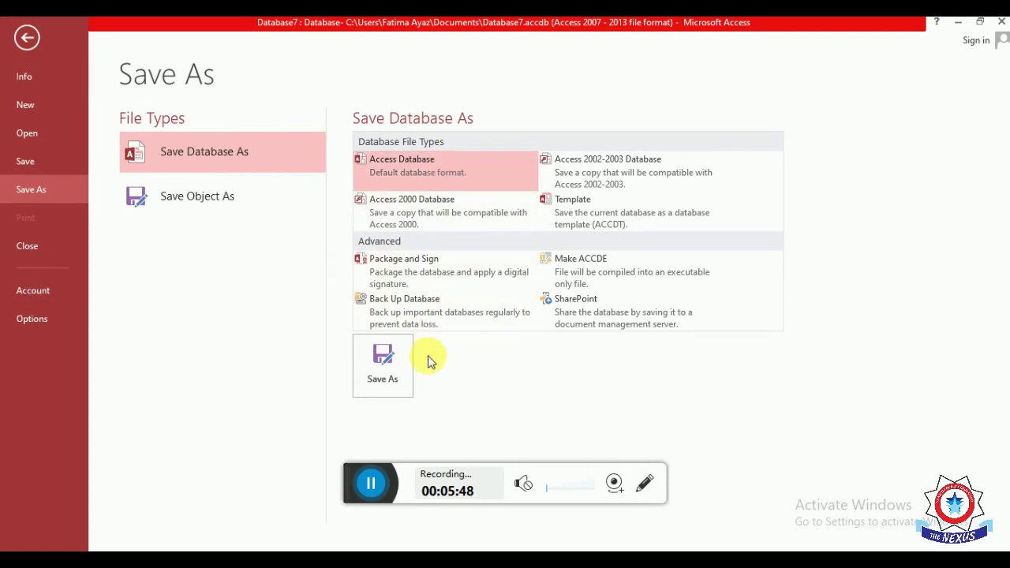
pyautogui.click(382, 379)
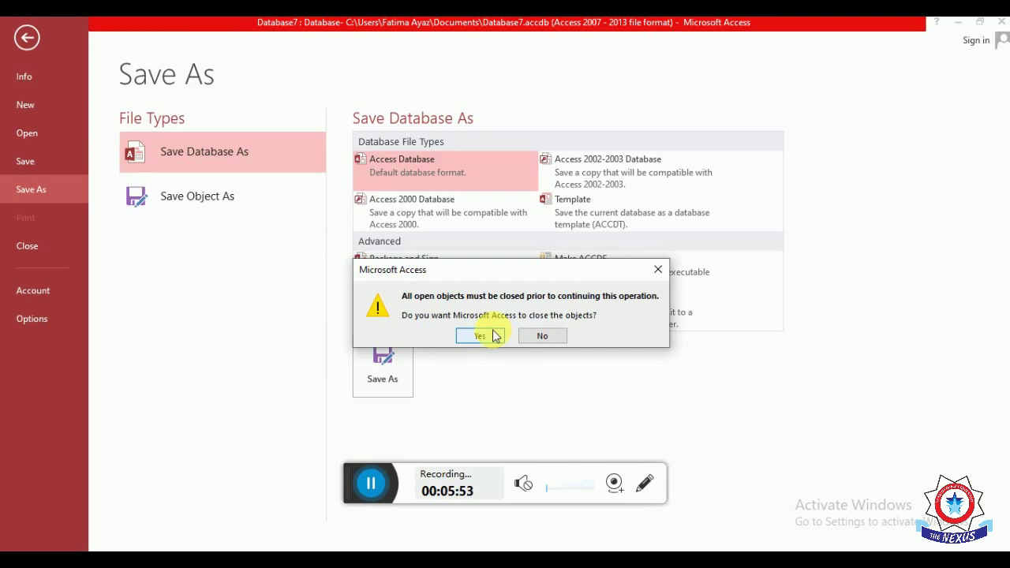
pyautogui.click(480, 336)
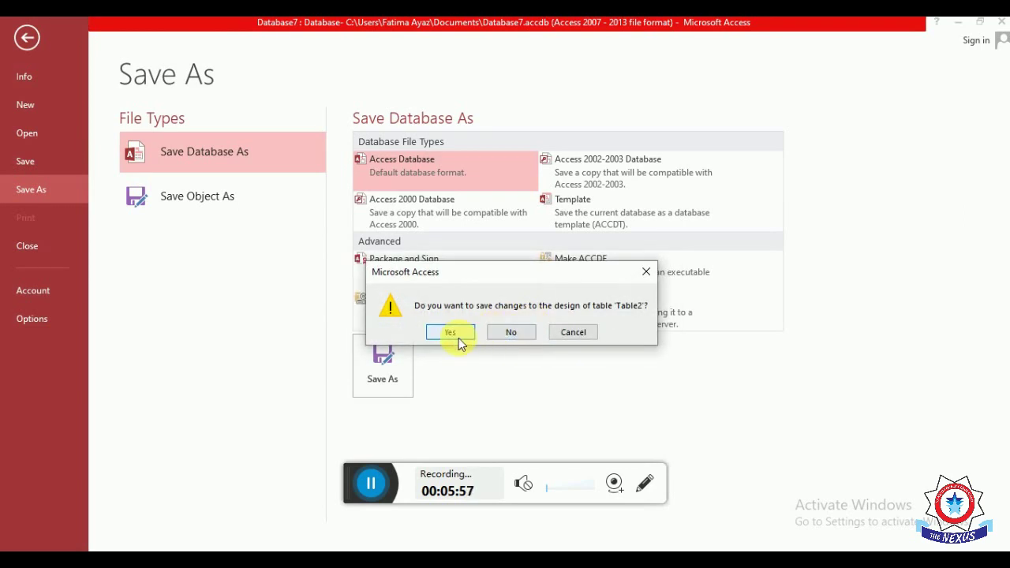
pyautogui.click(458, 338)
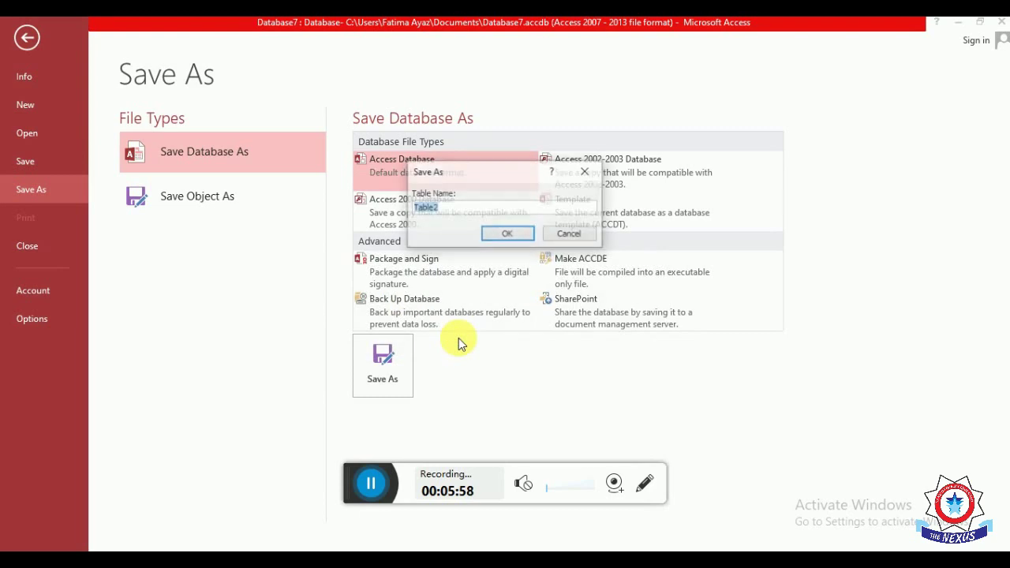
pyautogui.click(506, 238)
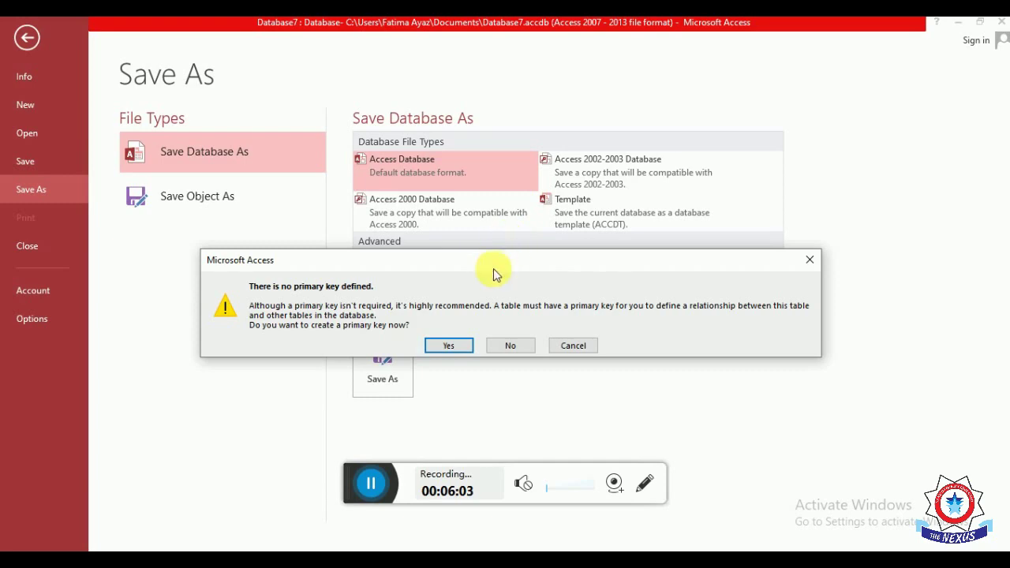
pyautogui.click(454, 344)
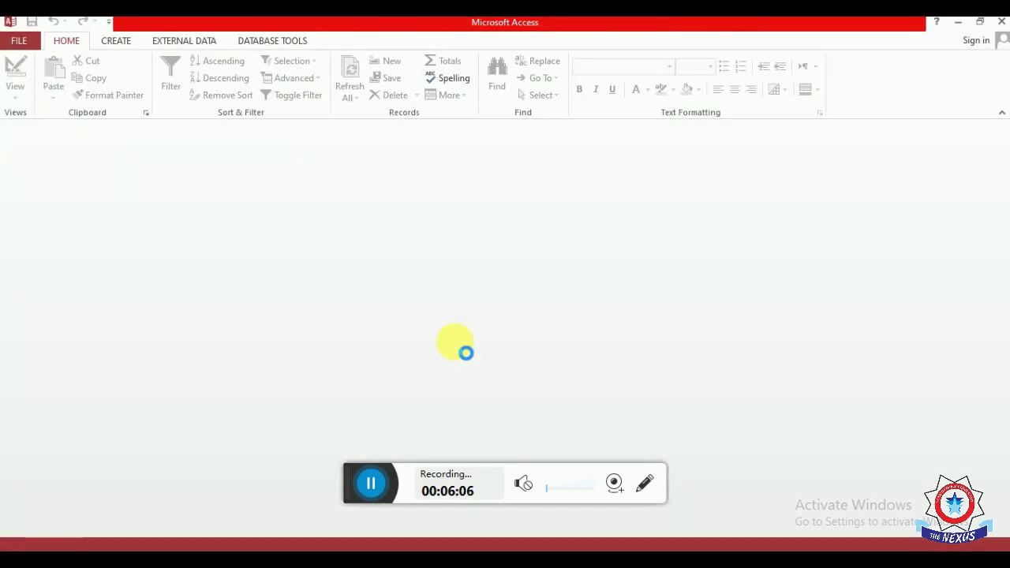